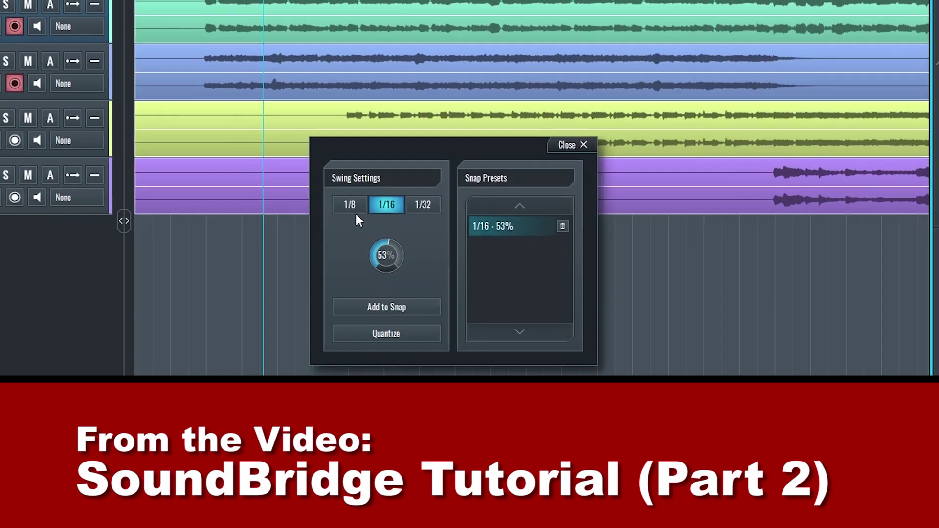
Save 1/32 swing snap presets at 69% and at 22%.
click(439, 208)
drag(418, 243, 410, 221)
click(420, 274)
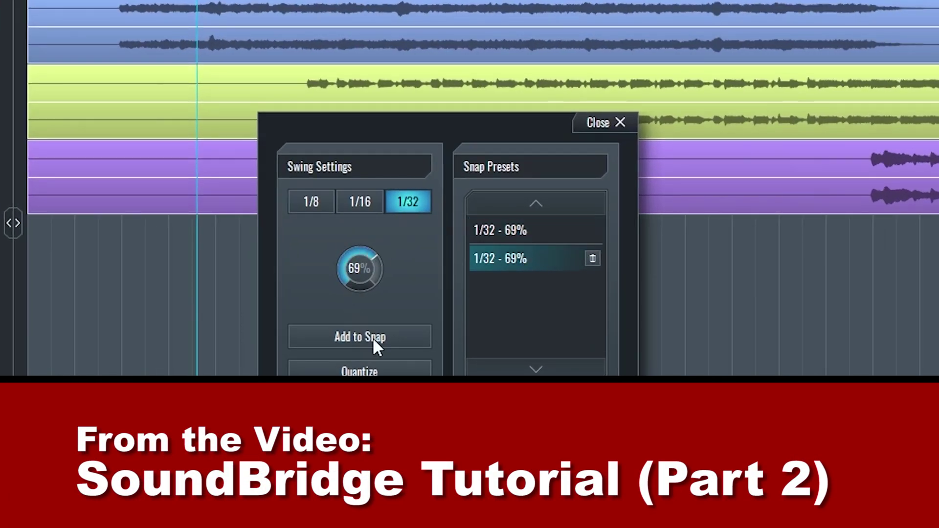
click(362, 333)
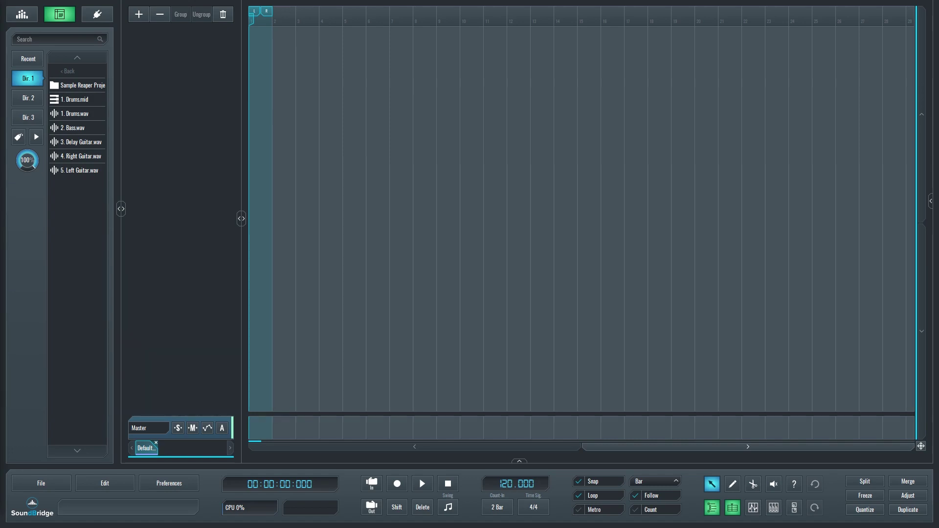
Create a mono audio track named Guitar after cancelling a first attempt.
click(140, 14)
click(469, 320)
click(135, 17)
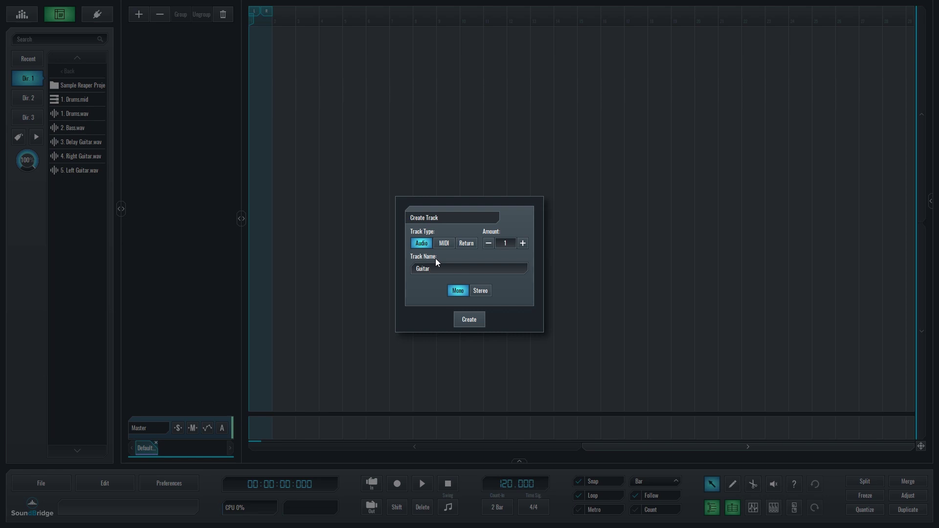
click(481, 292)
click(469, 320)
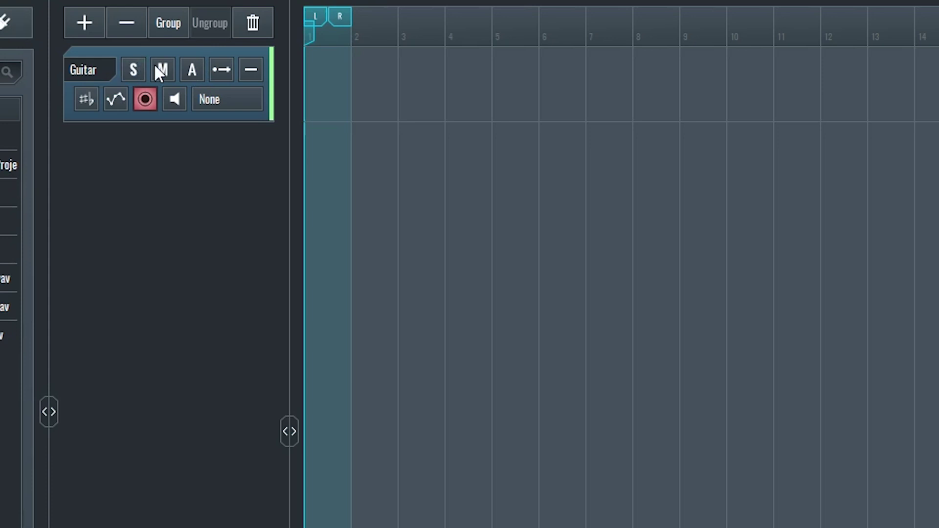
click(192, 71)
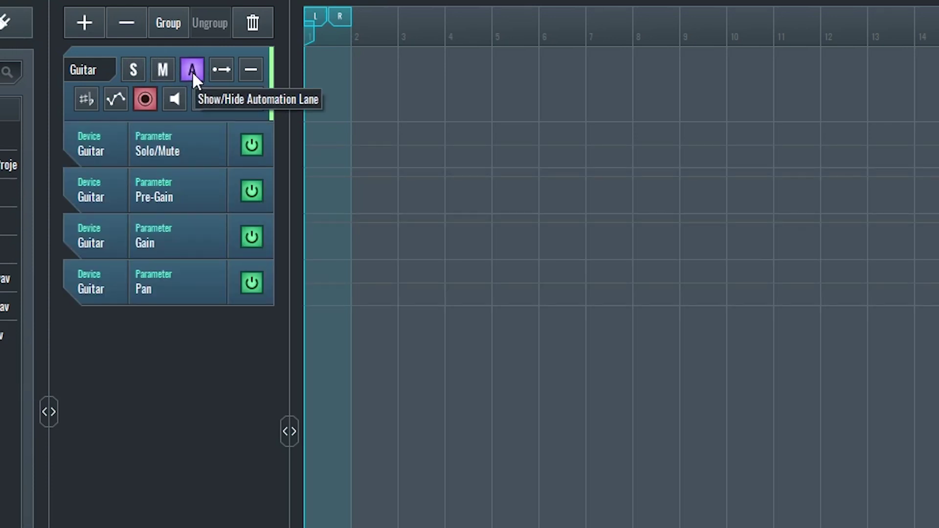
click(192, 71)
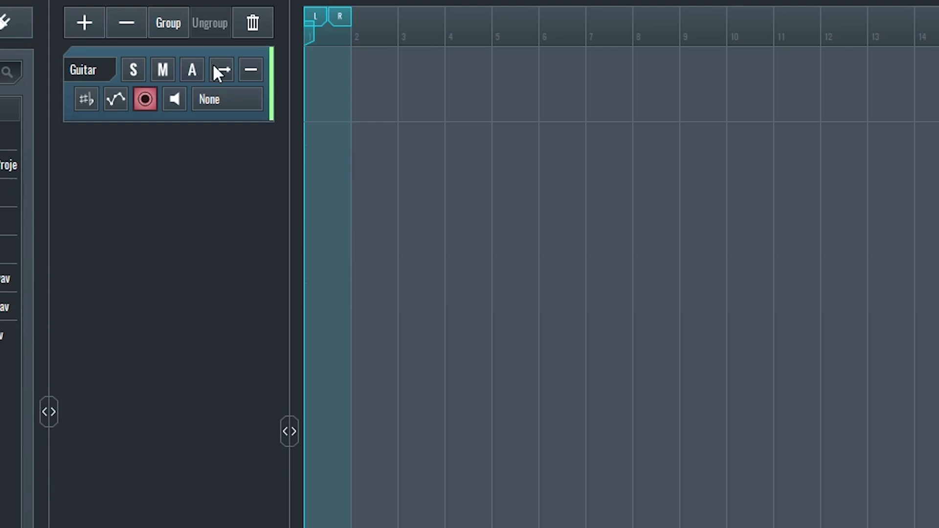
click(213, 66)
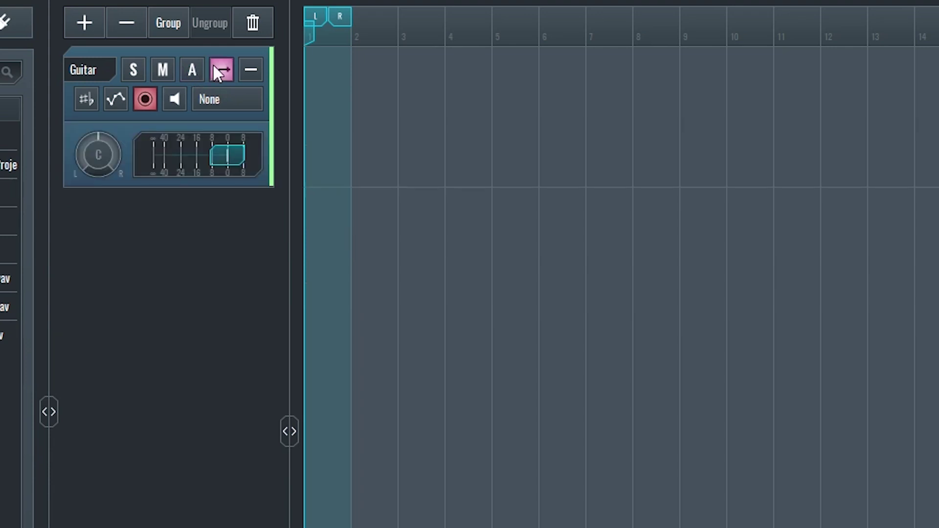
click(215, 66)
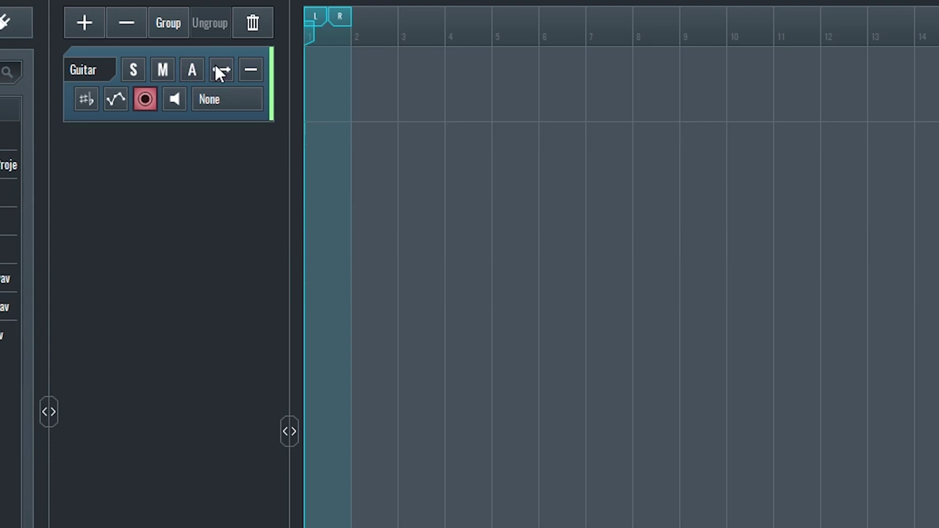
click(245, 65)
click(243, 64)
Try Lite, settle on Economy processing for the Guitar track, then arm its automation.
click(87, 97)
click(158, 163)
click(88, 99)
click(131, 185)
click(84, 98)
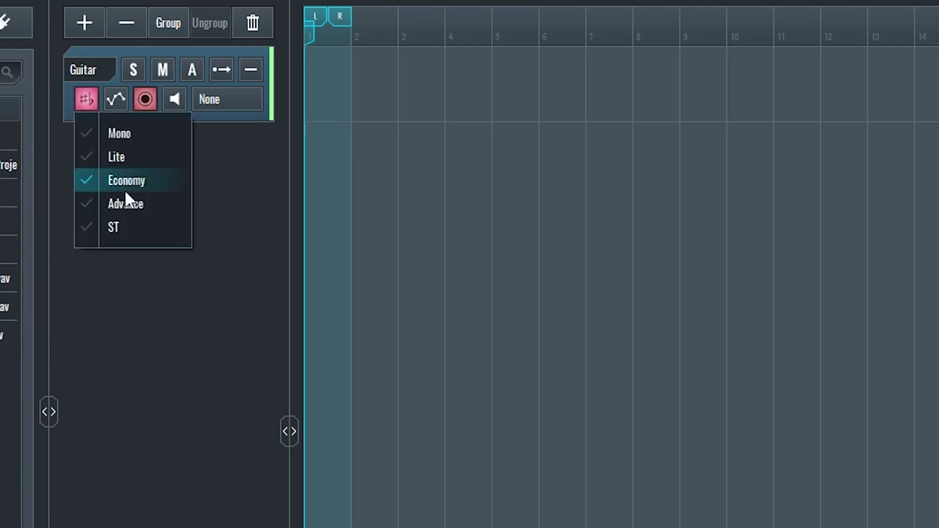
click(141, 211)
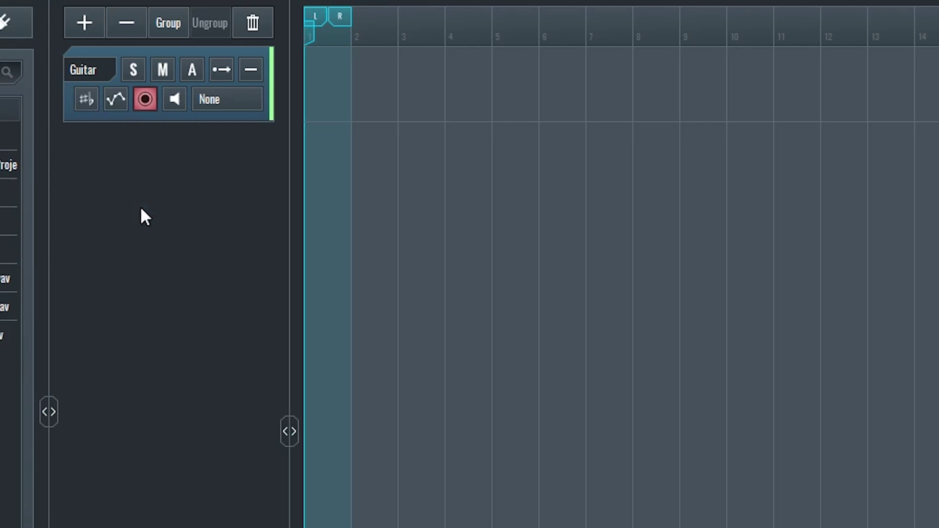
click(85, 102)
click(118, 161)
click(111, 101)
Route the Guitar track's input to External through the ASIO4ALL v2 device.
click(209, 99)
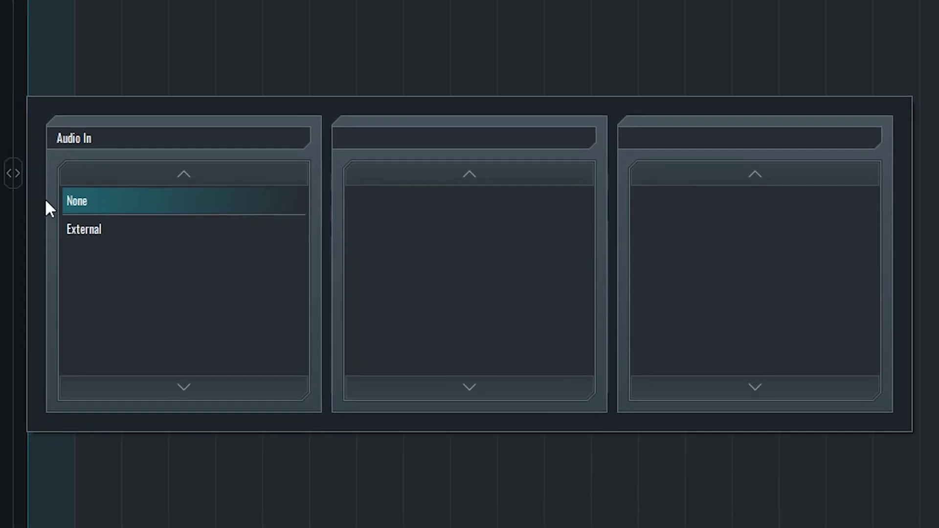
click(370, 487)
click(74, 201)
click(237, 230)
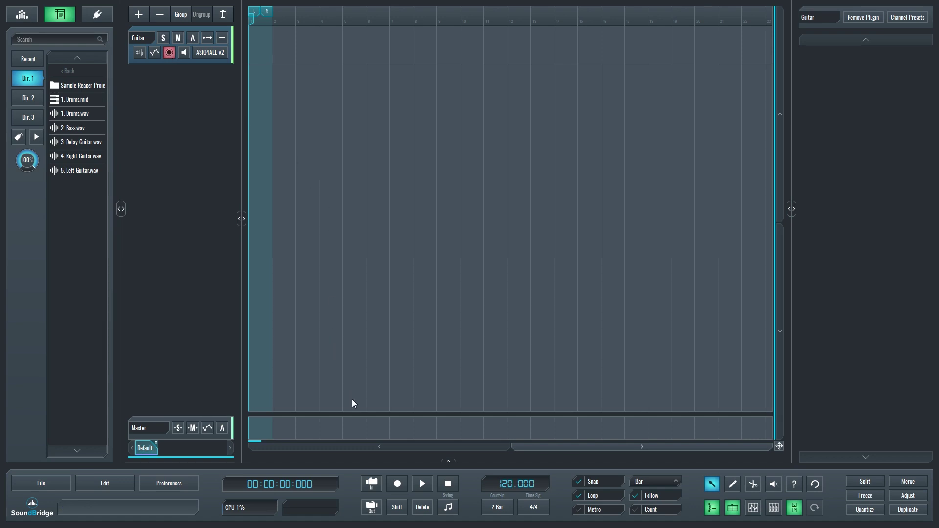
Record a short take on Guitar, stop it, and drag the clip to start after bar 5.
click(394, 483)
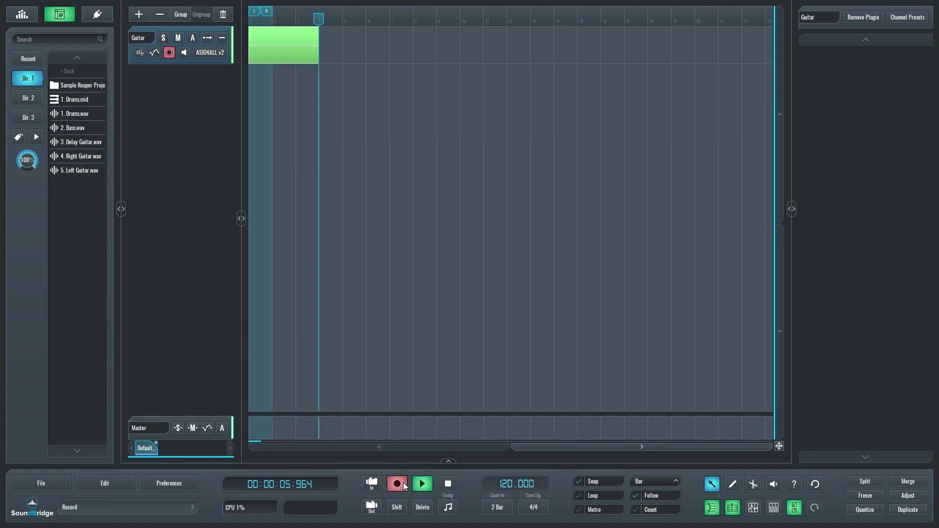
key(space)
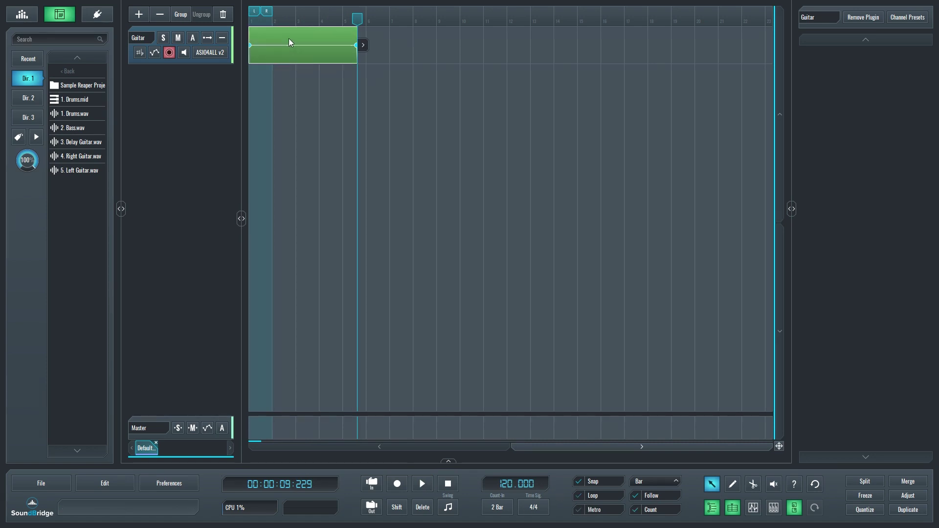
drag(289, 38, 410, 37)
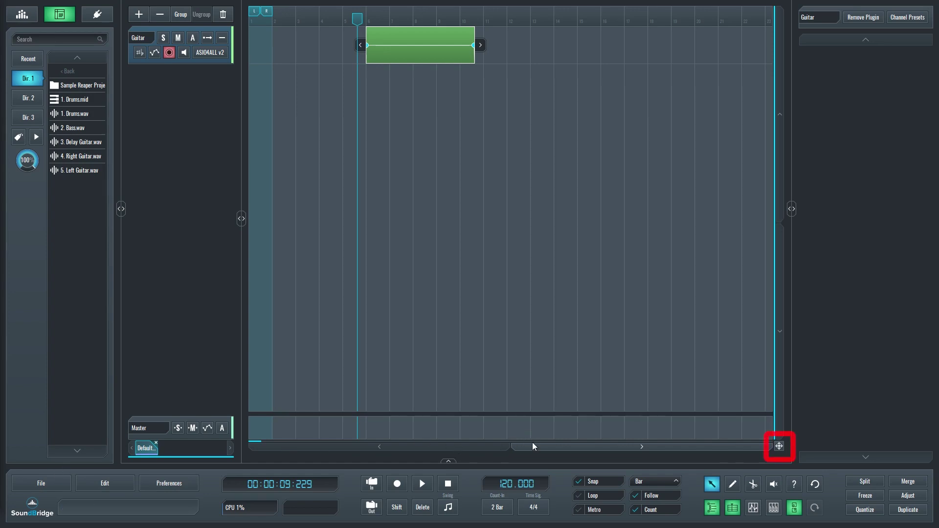
Scroll the timeline and enlarge the Guitar lane height so its clip shows bigger.
scroll(539, 449, right, 5)
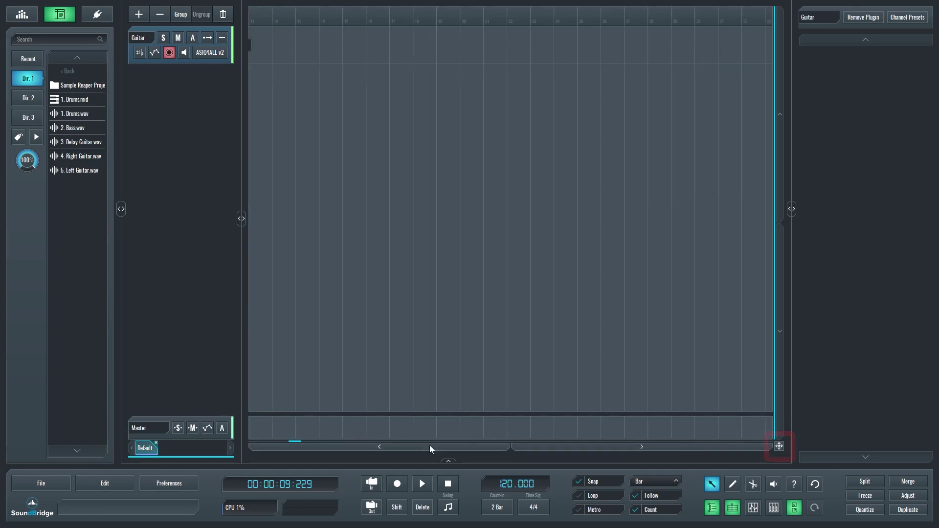
scroll(429, 446, left, 5)
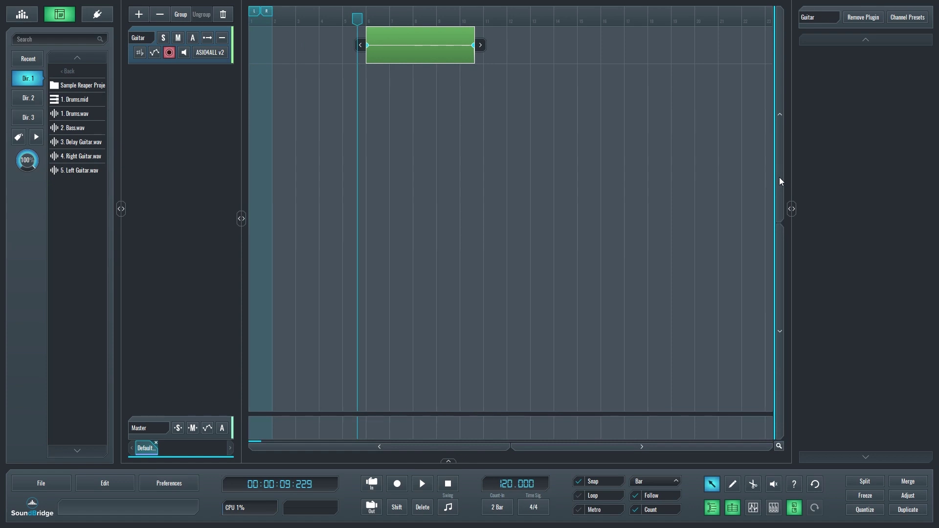
scroll(780, 178, up, 5)
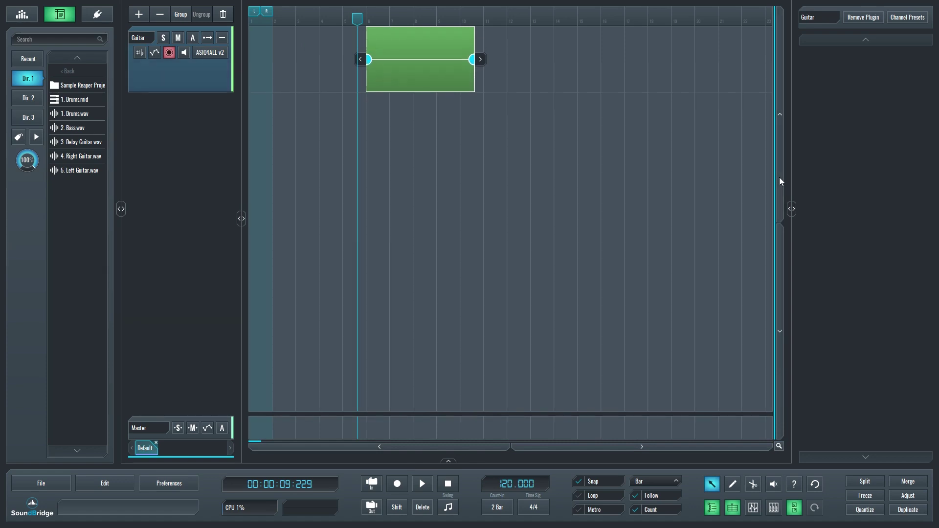
scroll(780, 177, up, 1)
scroll(548, 445, up, 6)
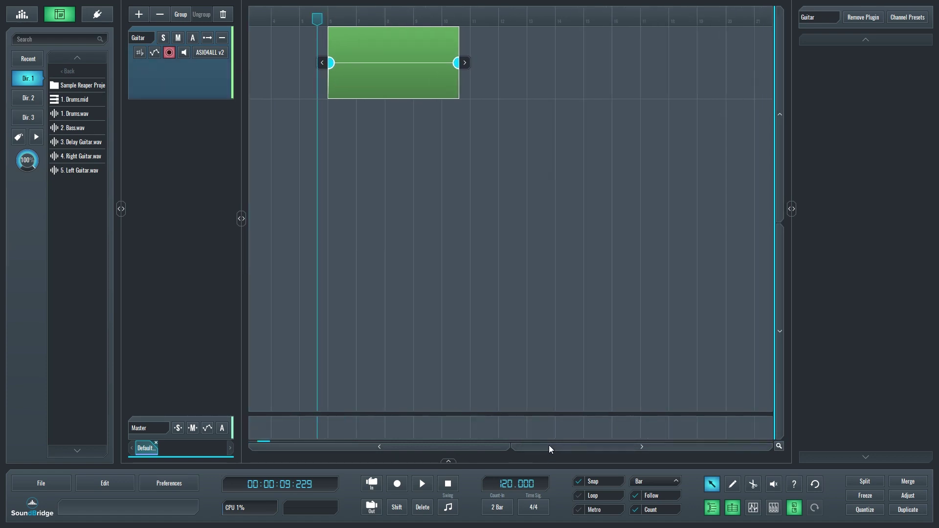
scroll(428, 444, down, 4)
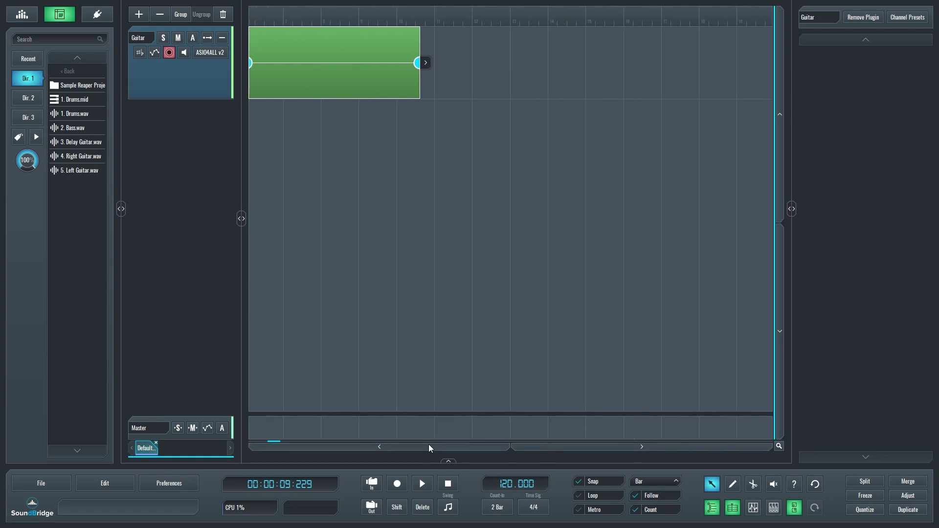
scroll(429, 445, down, 3)
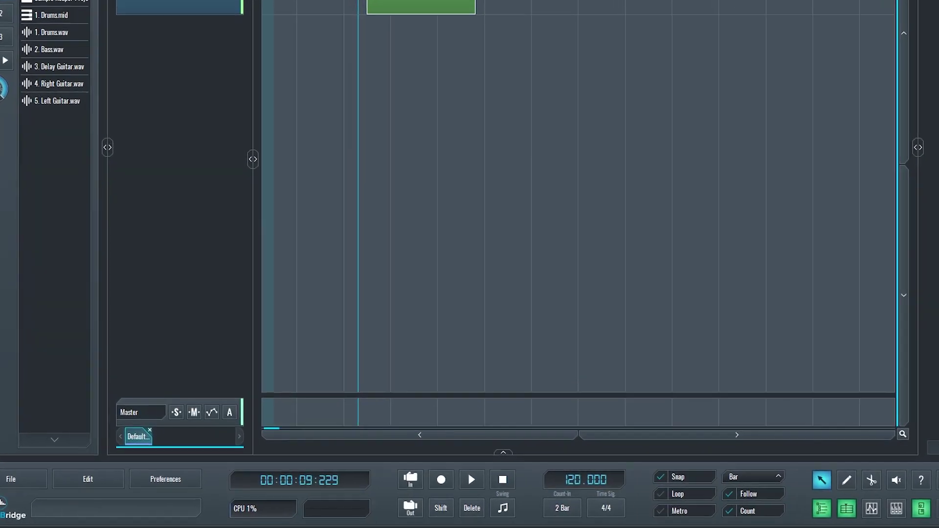
In the clip editor, test pitch and stretch, then reset pitch to 0.00 and stretch to default.
click(546, 445)
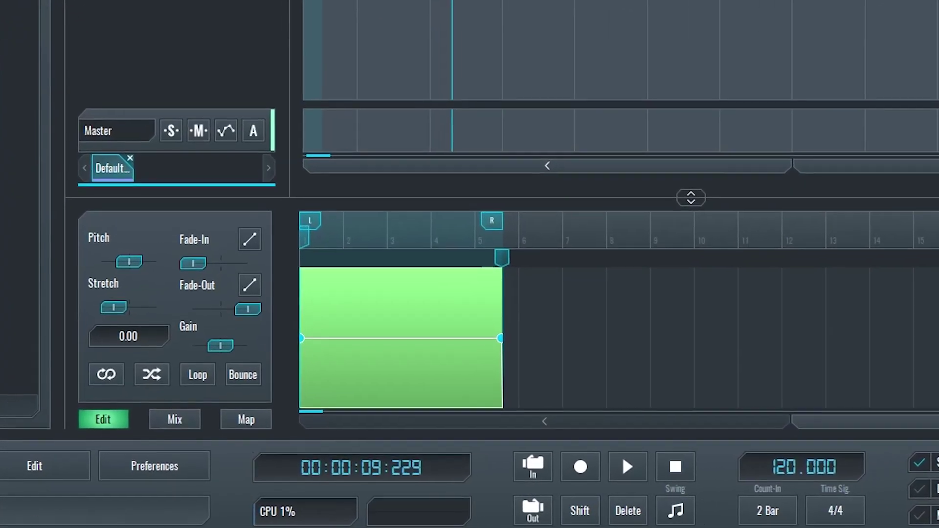
mouse_move(123, 239)
mouse_down()
mouse_move(142, 241)
mouse_move(110, 240)
mouse_up()
mouse_move(109, 293)
mouse_down()
mouse_move(130, 291)
mouse_move(118, 292)
mouse_up()
double_click(111, 244)
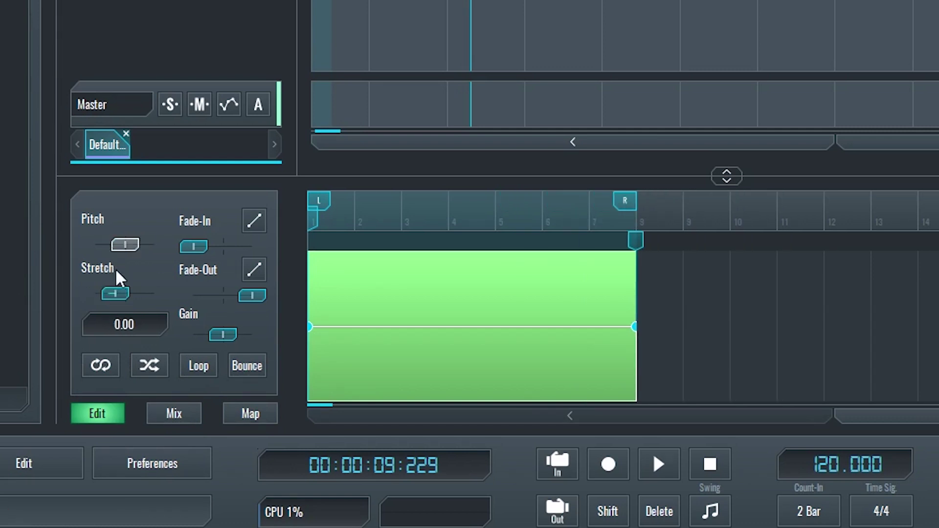
double_click(115, 293)
Add a fade-in and fade-out to the clip and give both curved shapes.
drag(197, 241, 213, 242)
drag(245, 296, 230, 296)
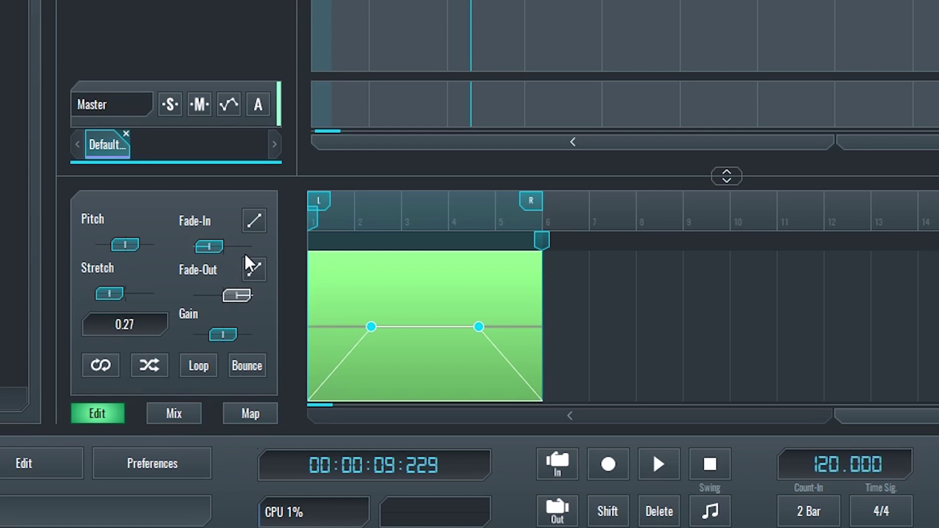
click(255, 219)
click(259, 223)
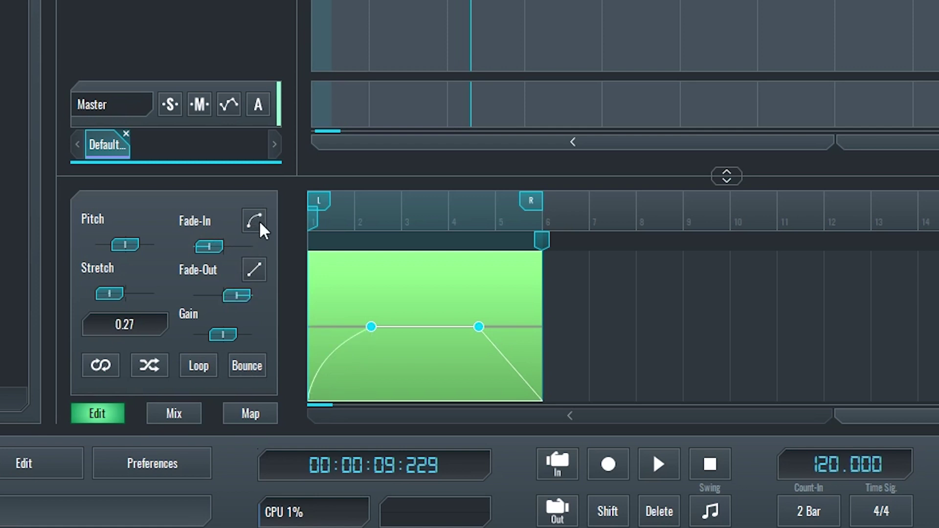
click(255, 272)
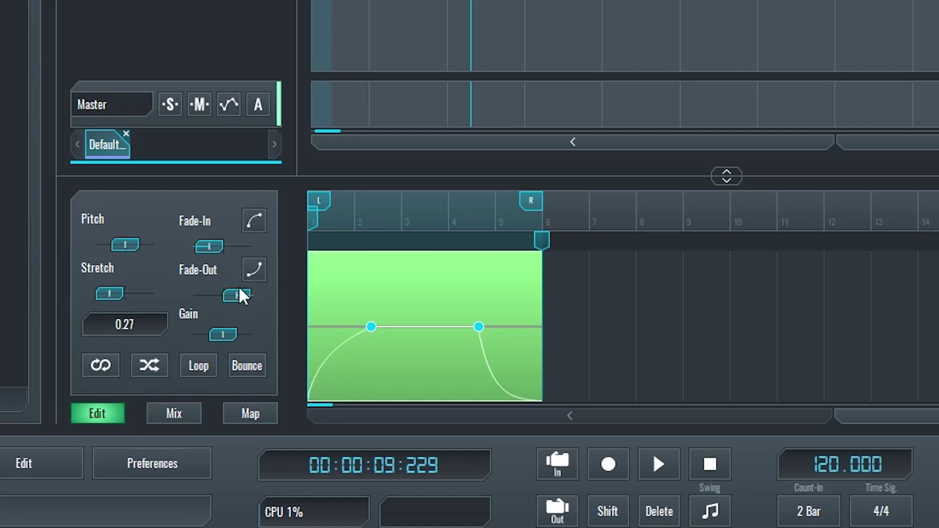
Raise the clip gain to 4.80, then invert and restore the fade curve shapes.
mouse_move(226, 330)
mouse_down()
mouse_move(216, 331)
mouse_move(234, 324)
mouse_up()
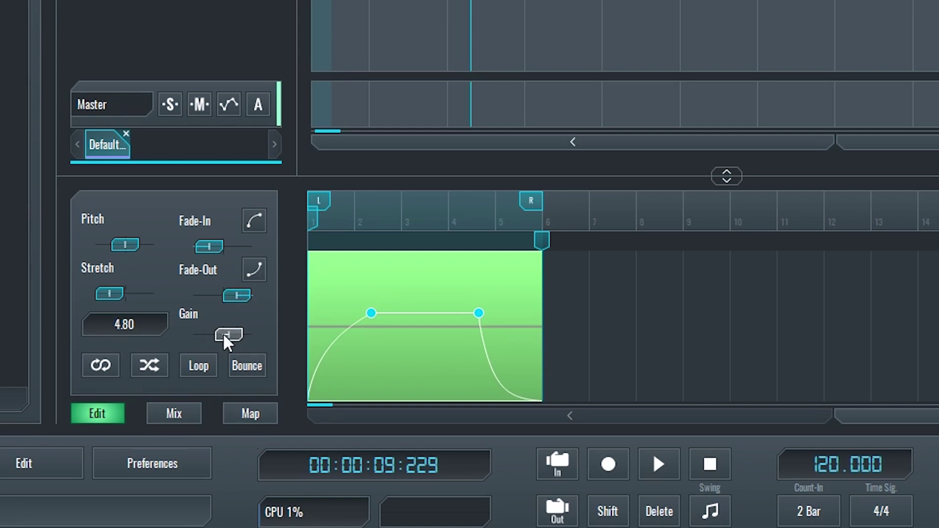
click(87, 359)
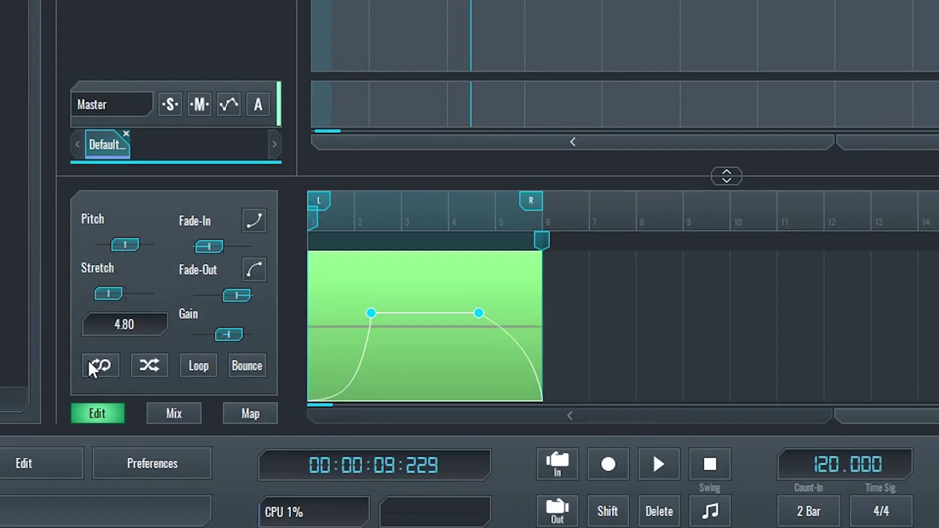
click(88, 359)
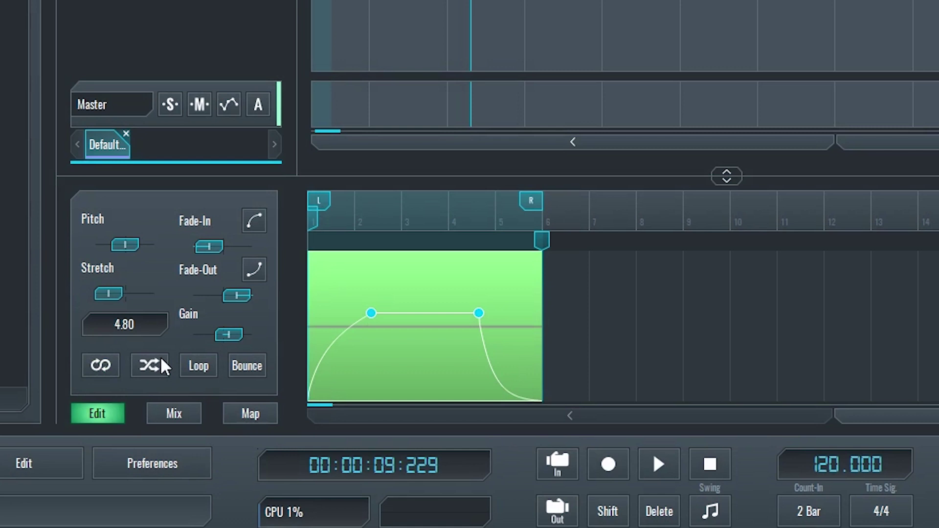